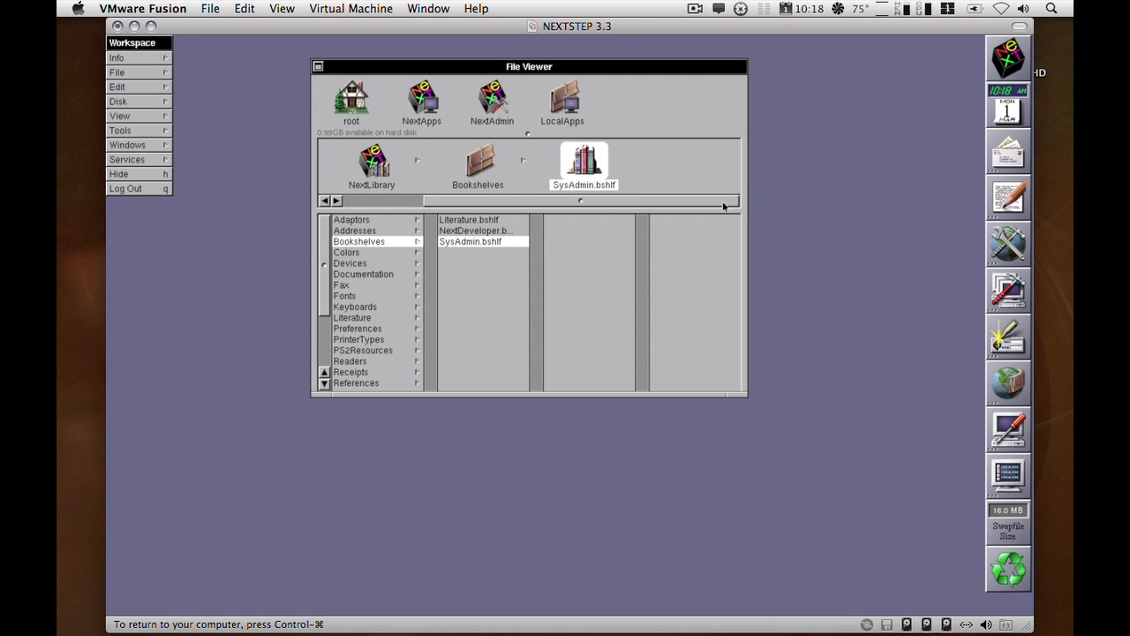
Open SysAdmin.bshlf from NextLibrary > Bookshelves in Librarian.
double_click(479, 244)
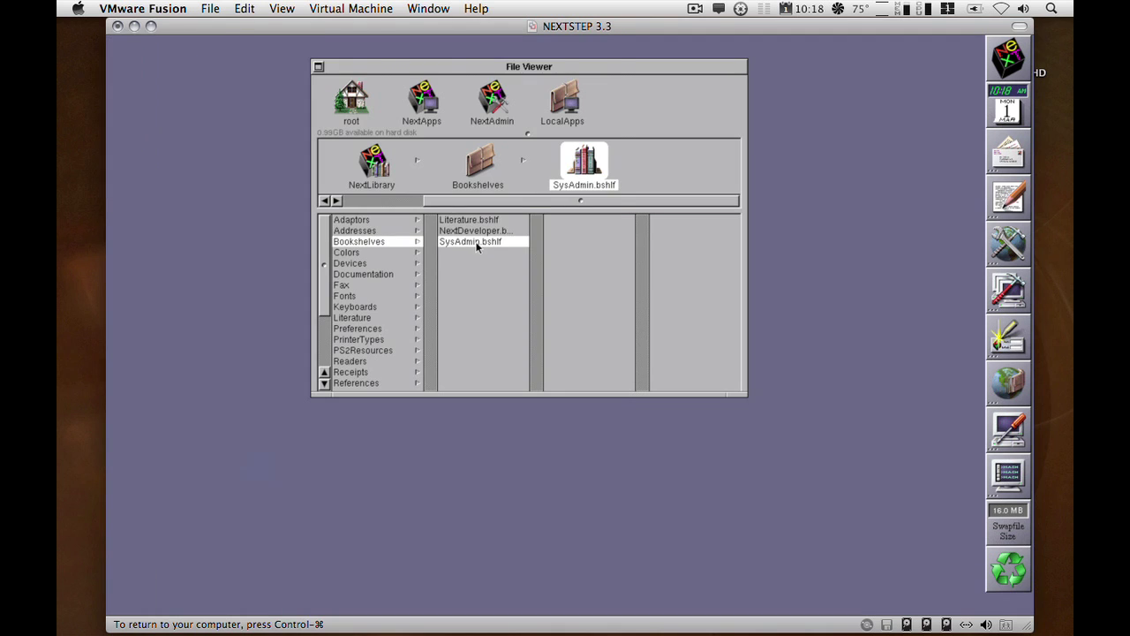
List the SysAdmin Manual's titles and open the 03_SetUpNet chapter.
click(295, 81)
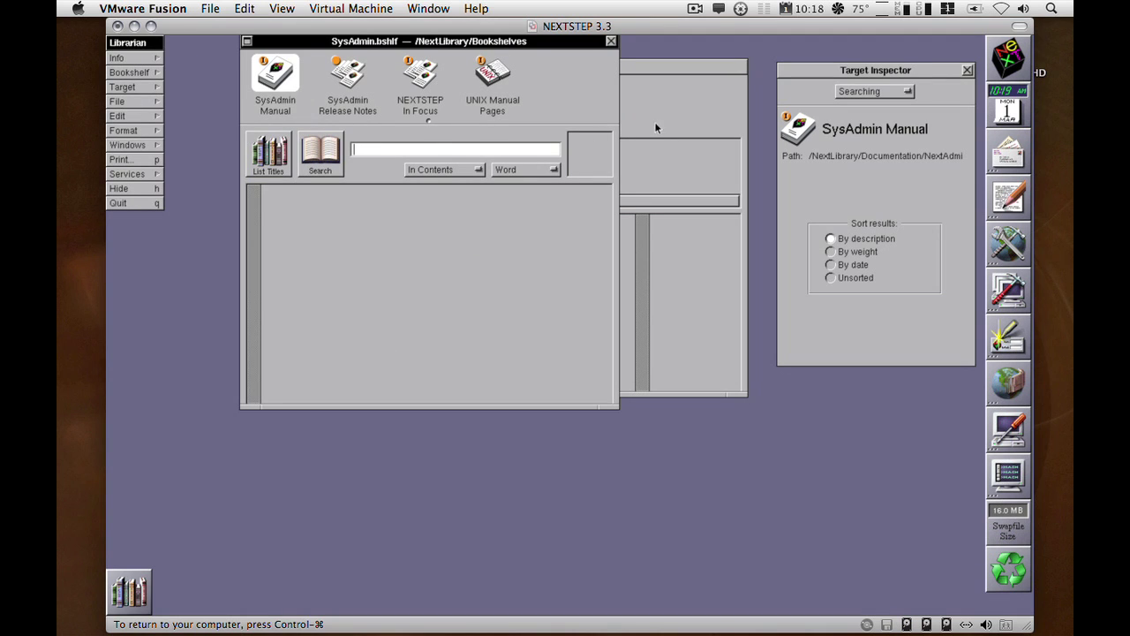
click(286, 156)
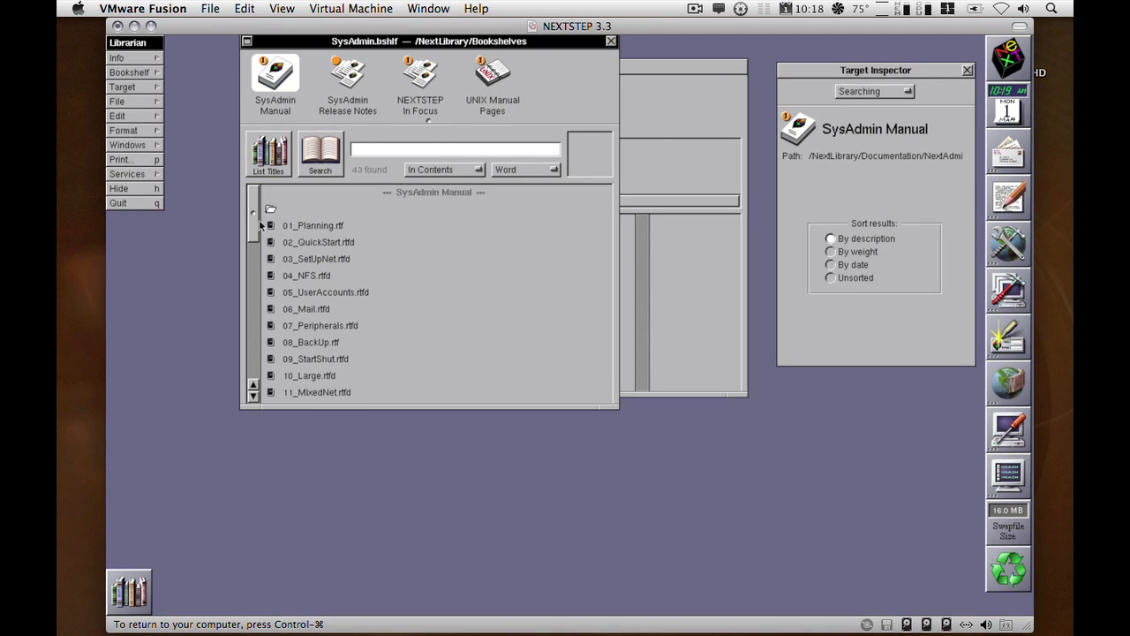
drag(431, 49, 424, 65)
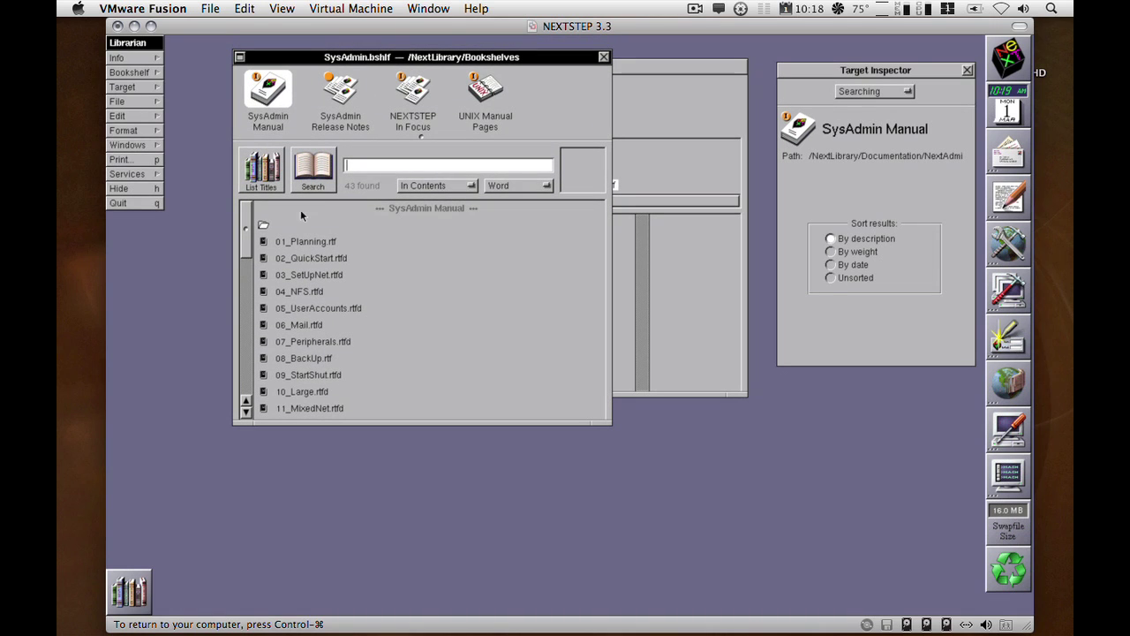
drag(248, 231, 249, 240)
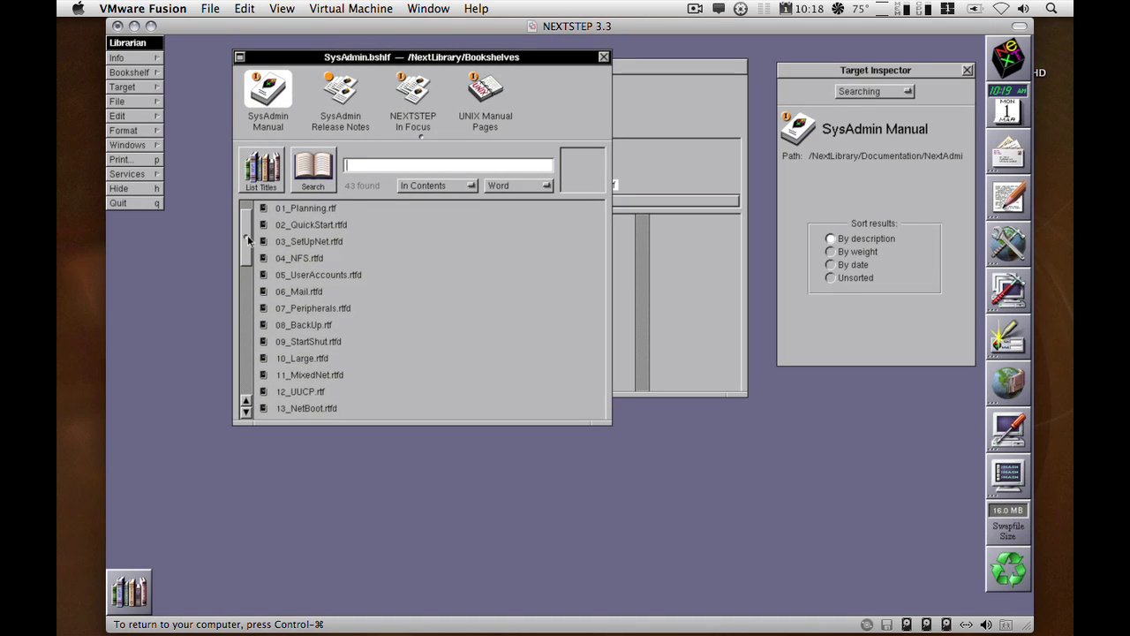
double_click(305, 243)
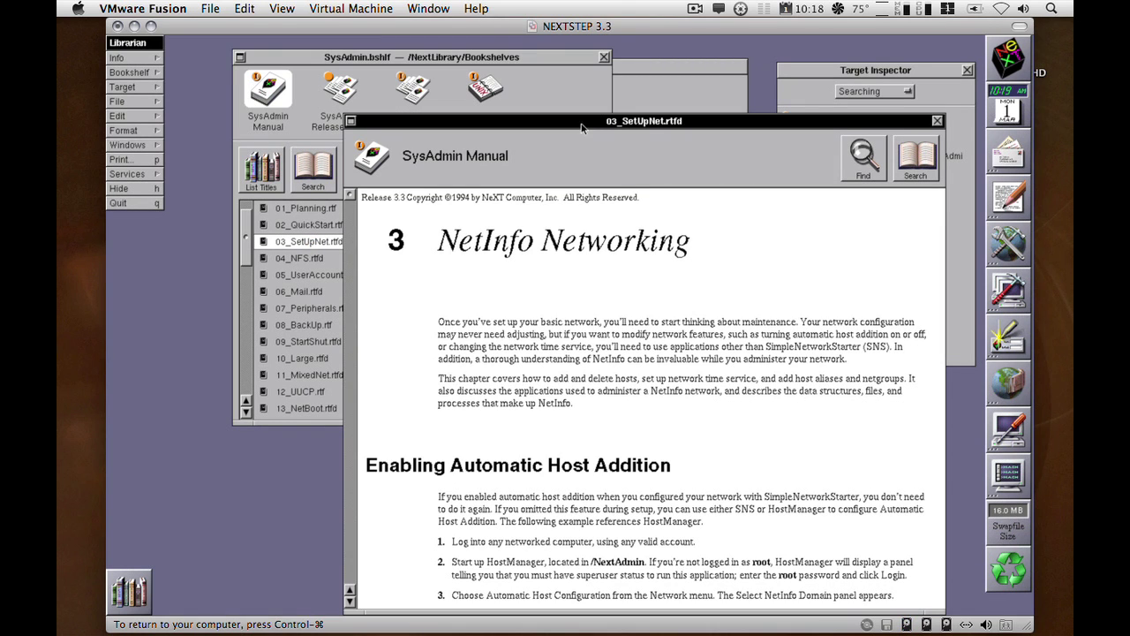
Arrange the chapter and bookshelf windows to read the Automatic Host Addition section.
drag(581, 123, 588, 82)
click(284, 243)
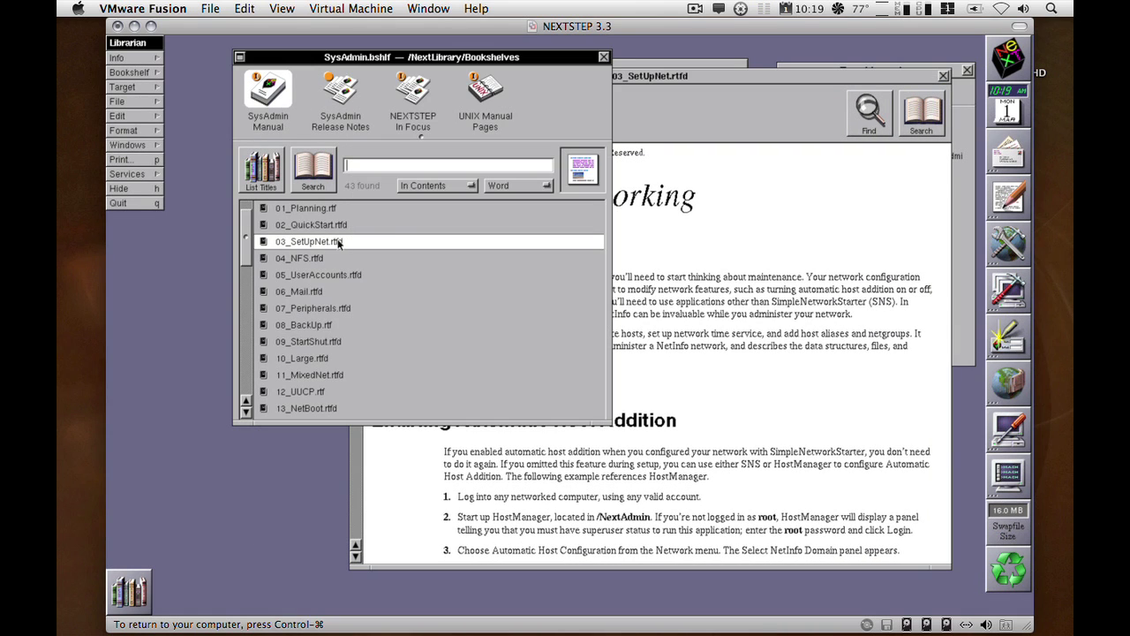
click(645, 117)
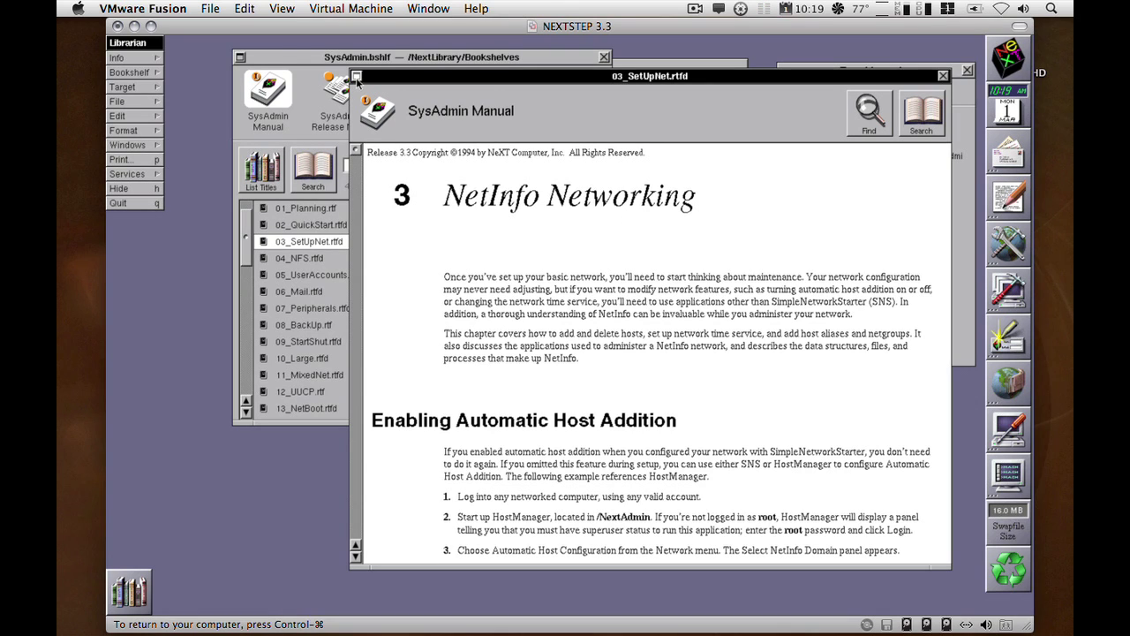
Miniaturize both Librarian windows and open Network > Automatic Host Configuration.
click(356, 77)
click(239, 57)
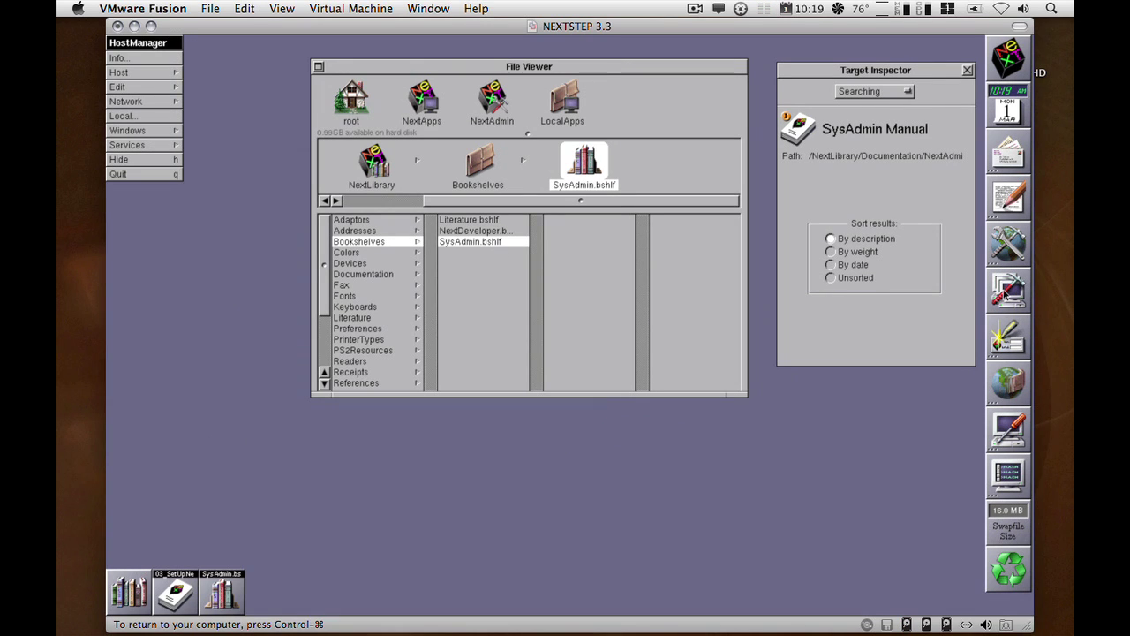
click(164, 101)
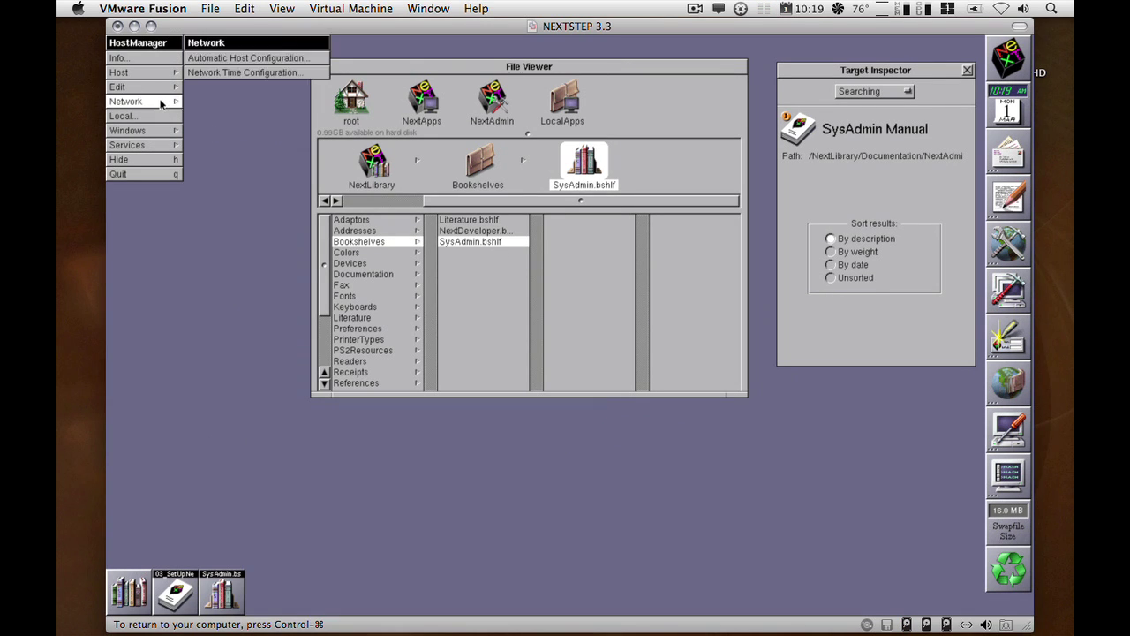
click(239, 58)
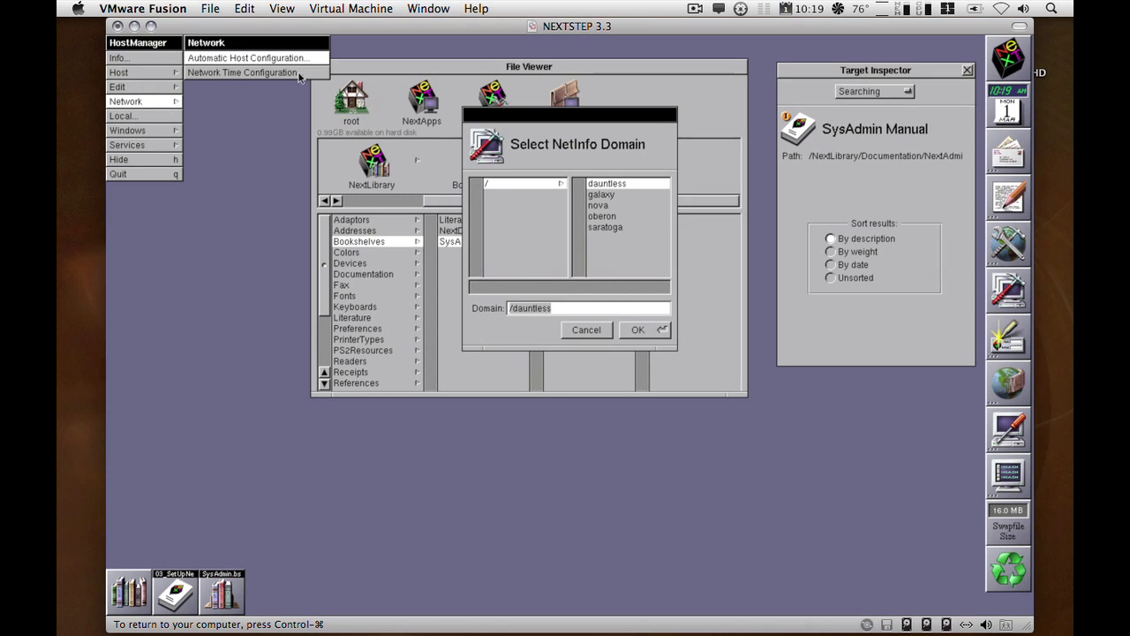
For root domain /, confirm 192.168.1.200–192.168.1.250 is enabled, then close the panel.
click(502, 184)
click(630, 330)
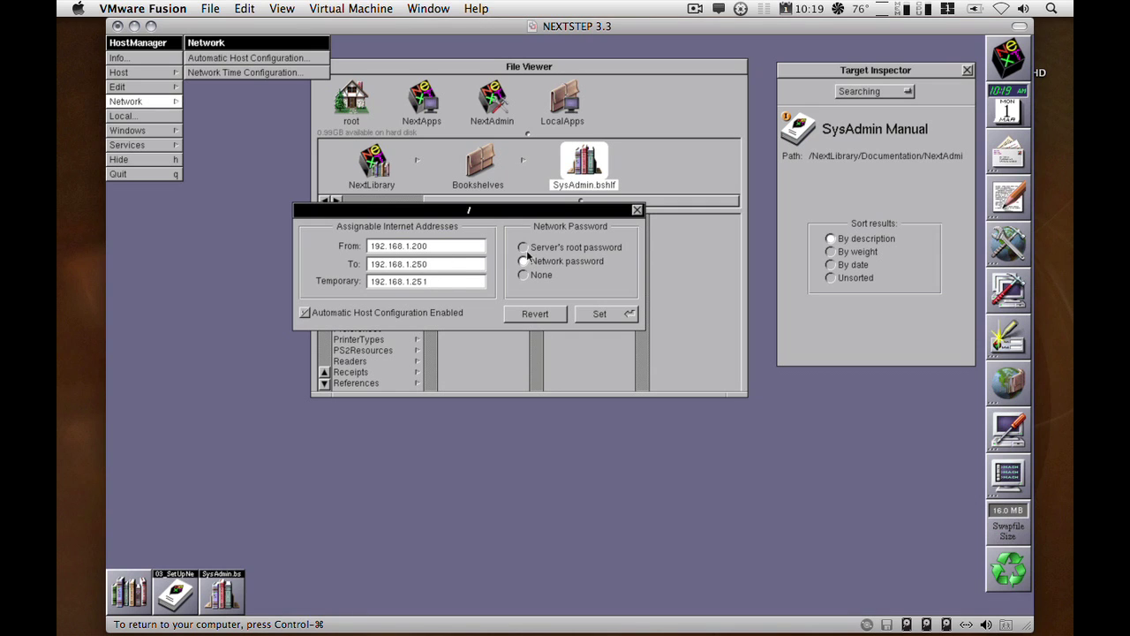
drag(526, 211, 497, 212)
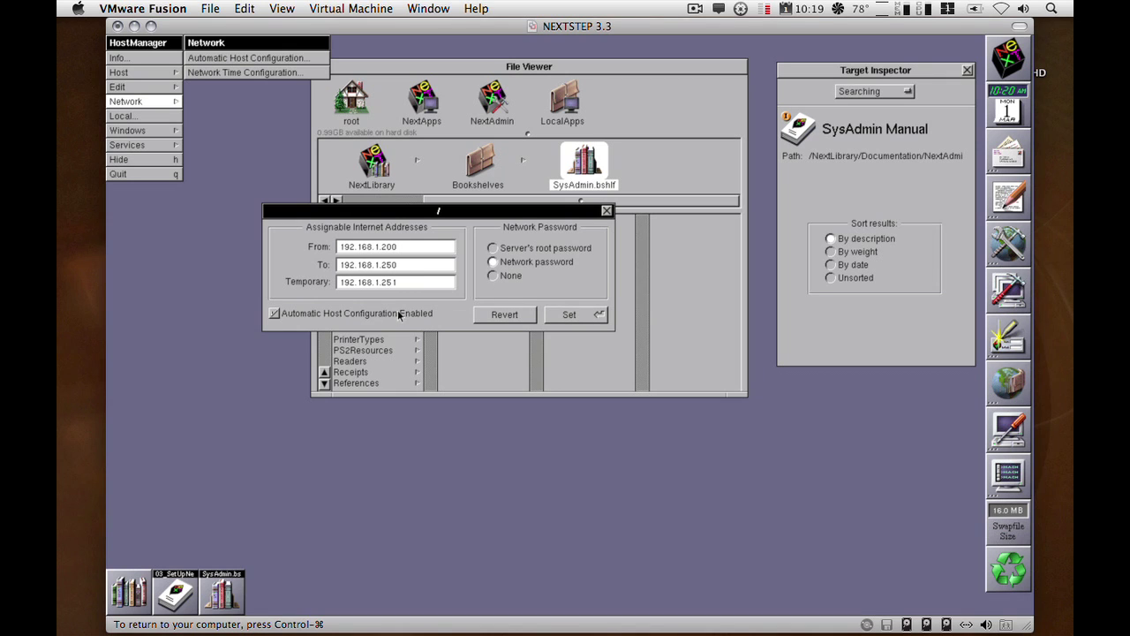
click(605, 211)
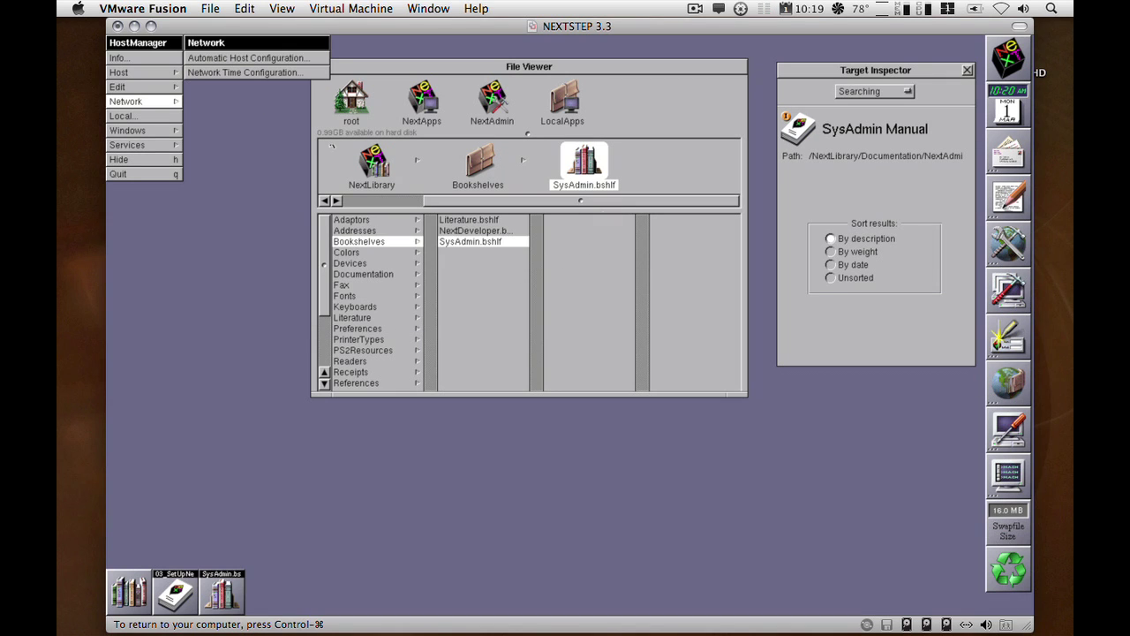
Switch to the OPENSTEP 4.2 VM and enter the host name nextcube.
click(166, 102)
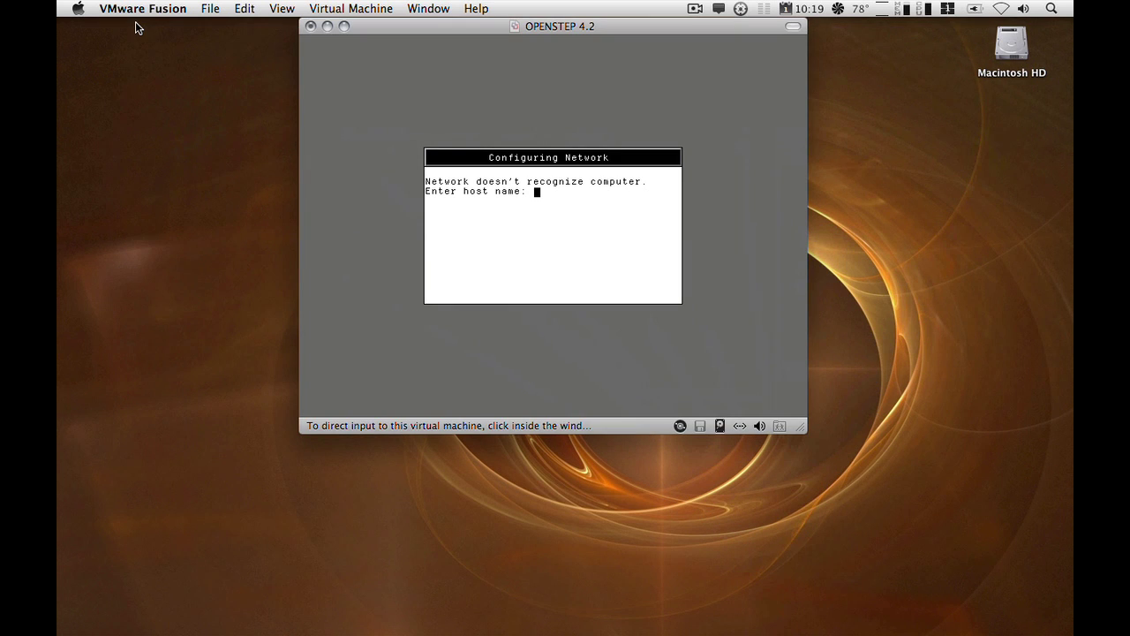
click(463, 114)
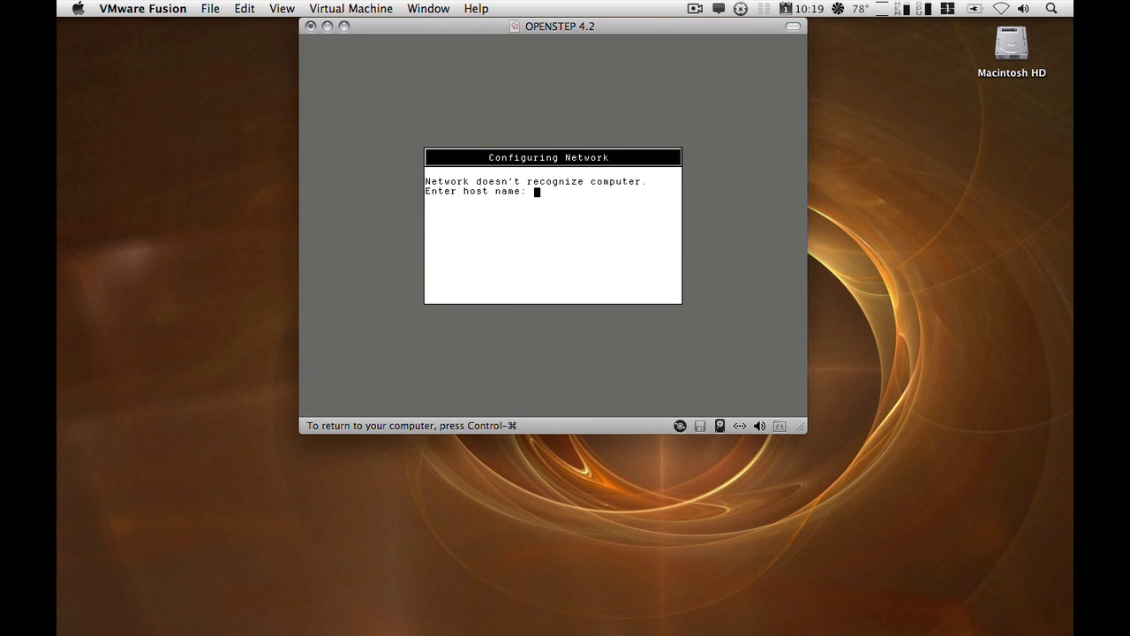
text(nextcube)
key(Return)
Agree with y to add the computer to the network and submit the network password.
text(y)
key(Return)
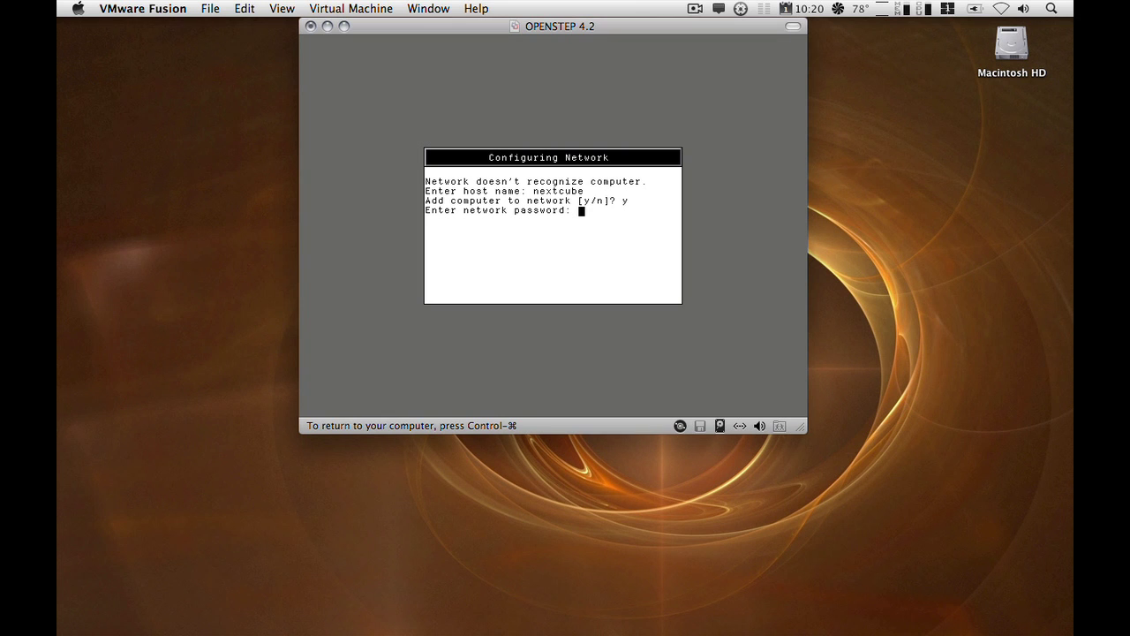
key(Return)
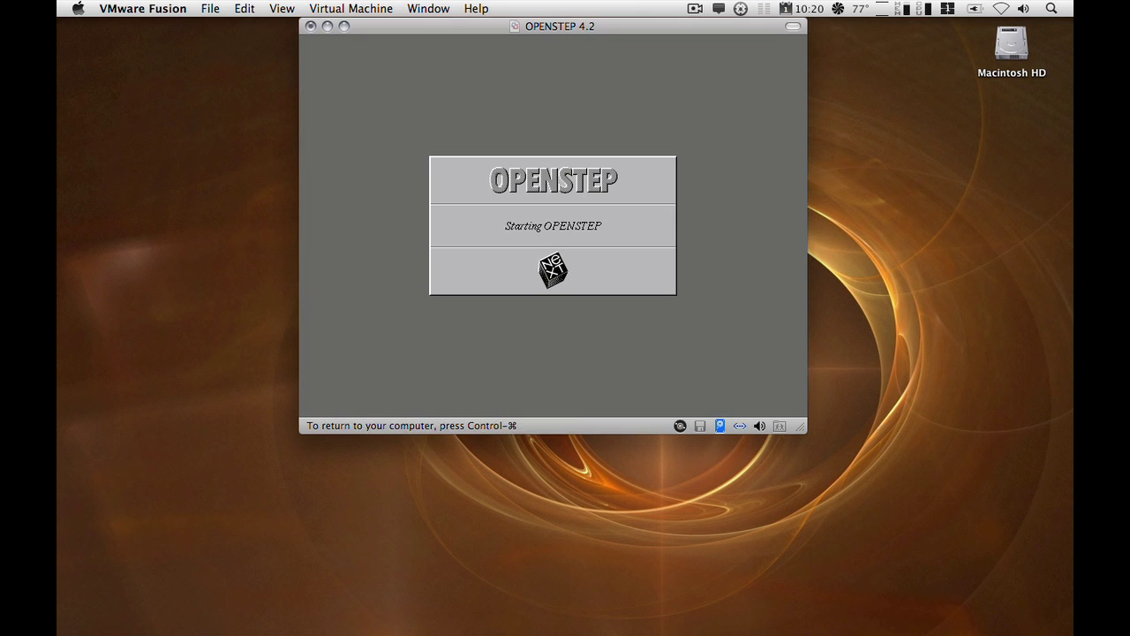
Return to the NEXTSTEP machine and open the nextcube host record from root domain /.
mouse_move(571, 629)
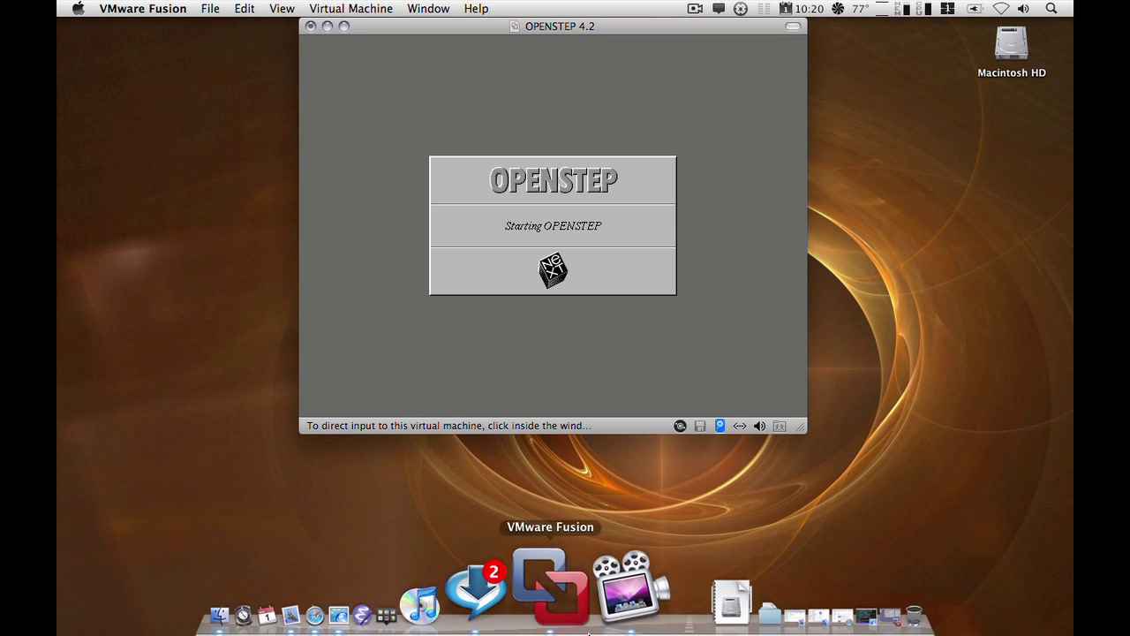
click(794, 599)
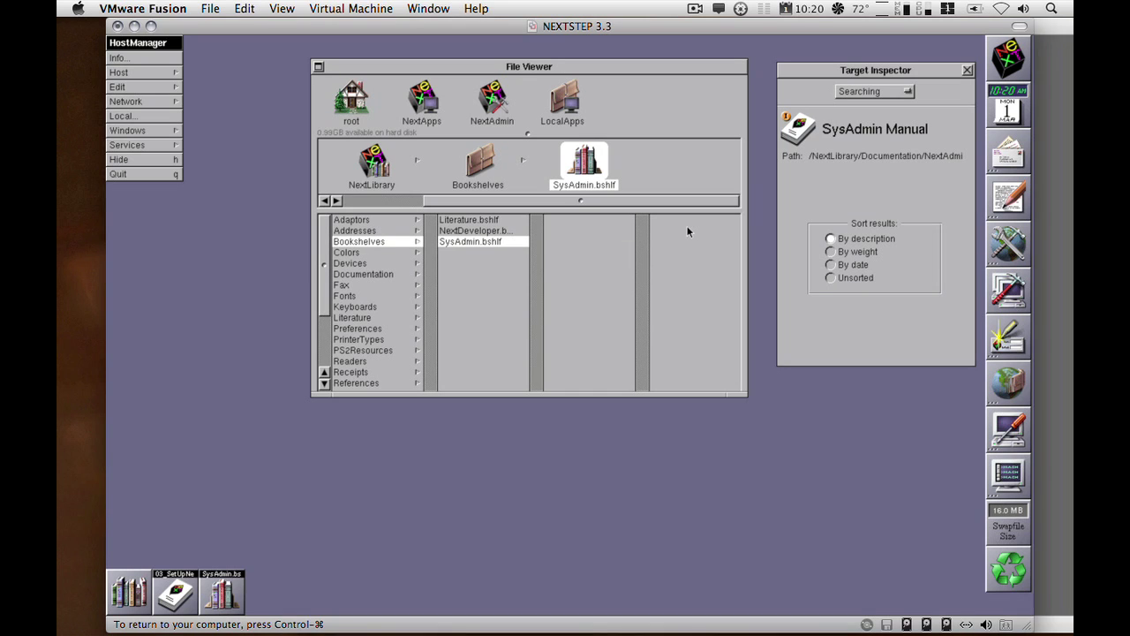
click(1001, 297)
click(138, 74)
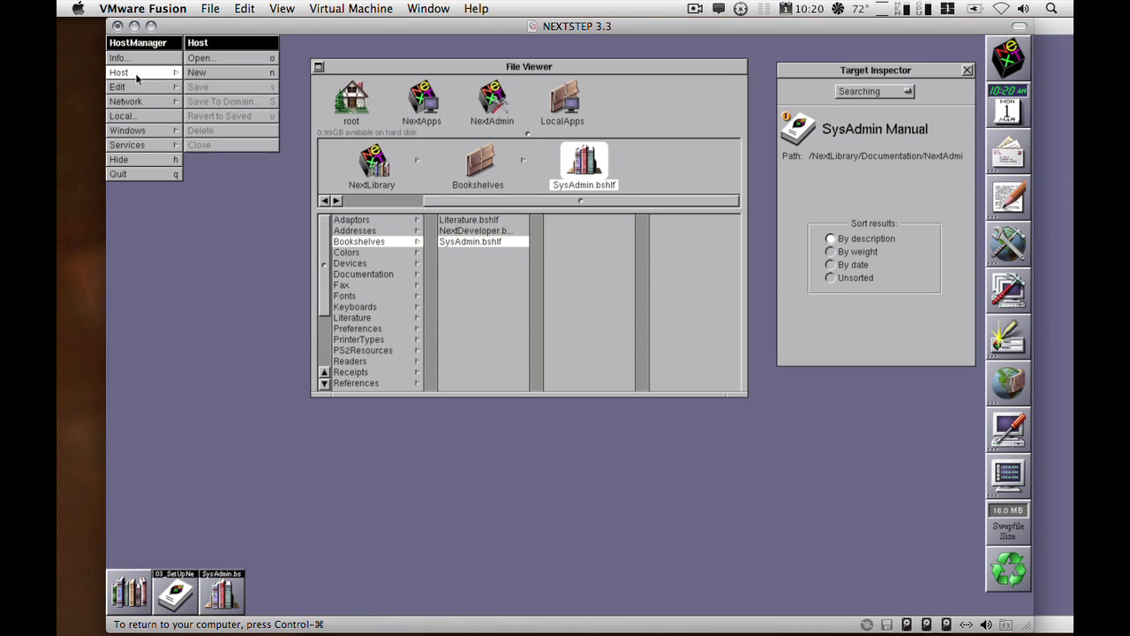
click(234, 59)
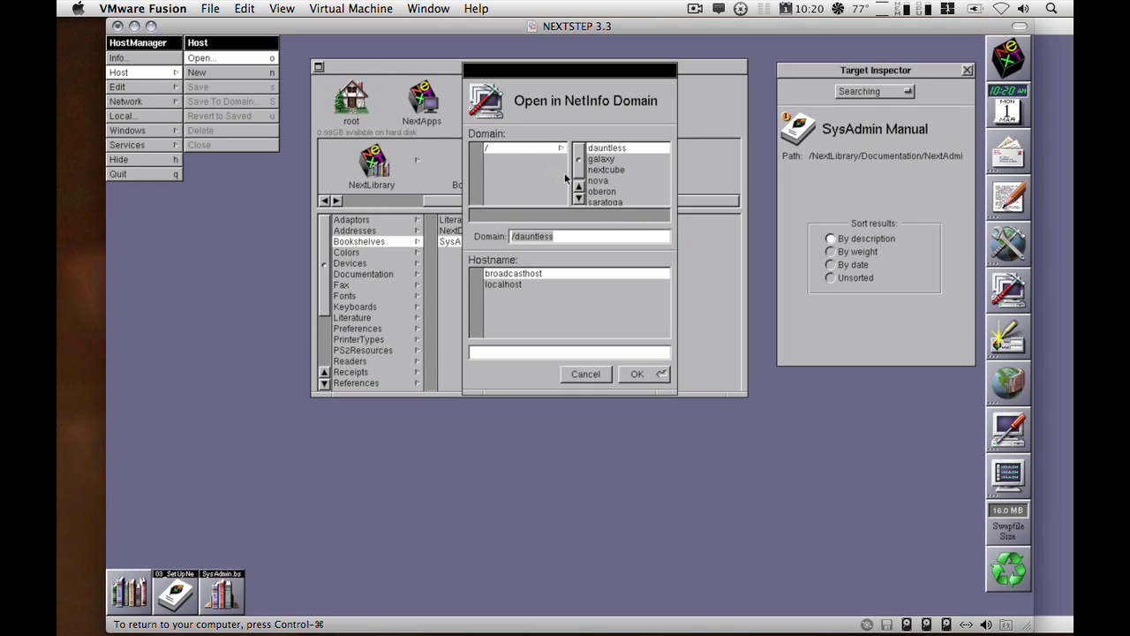
click(589, 169)
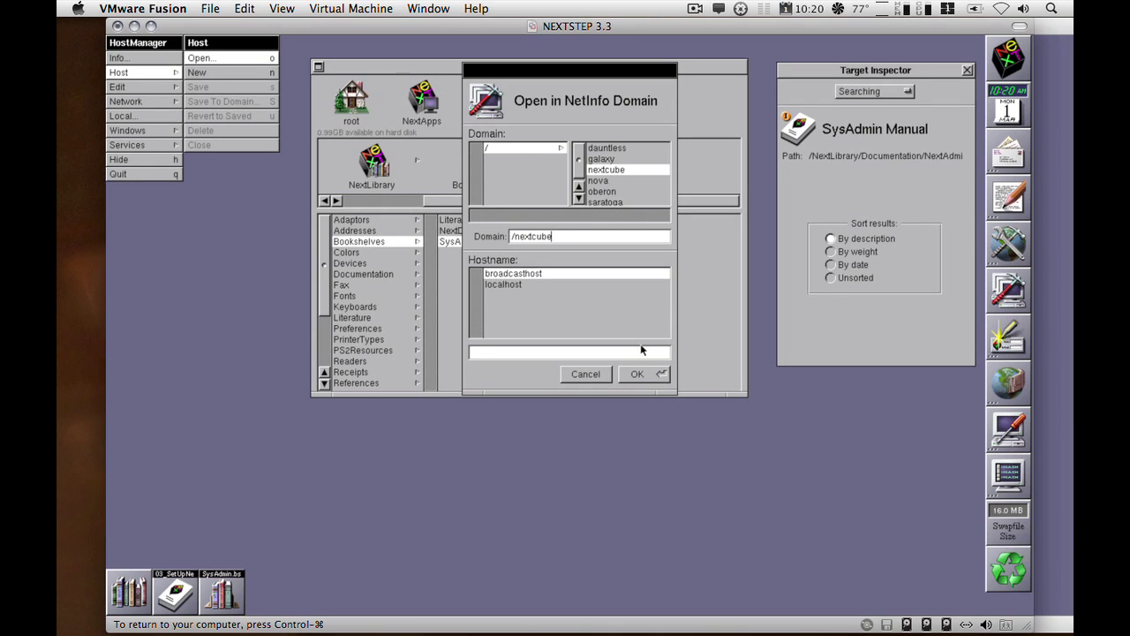
click(526, 146)
click(507, 296)
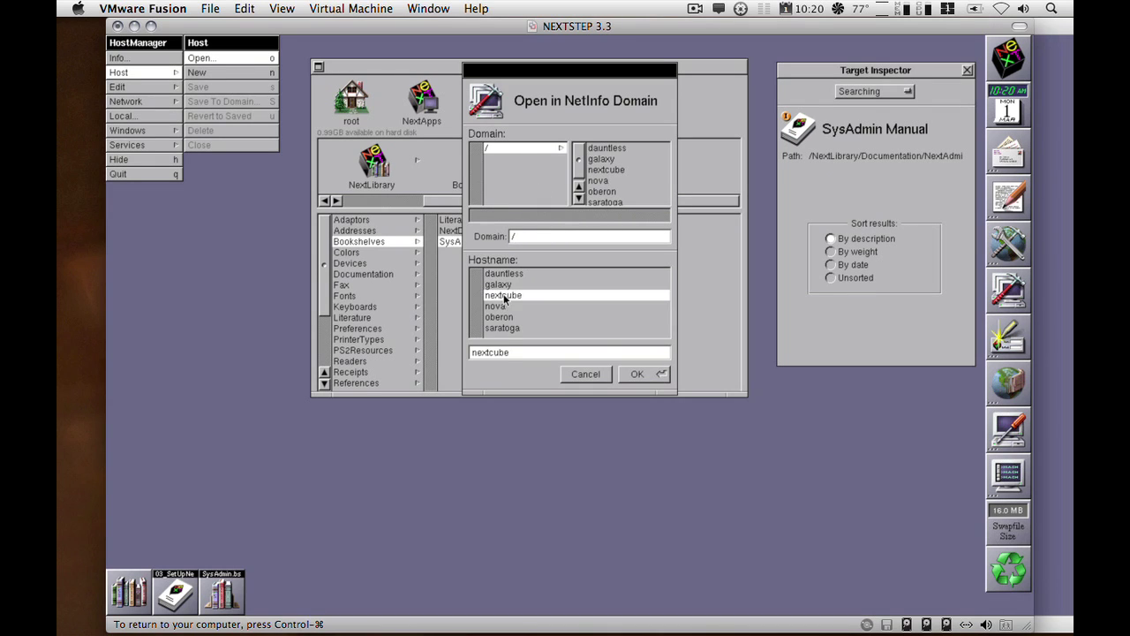
click(635, 375)
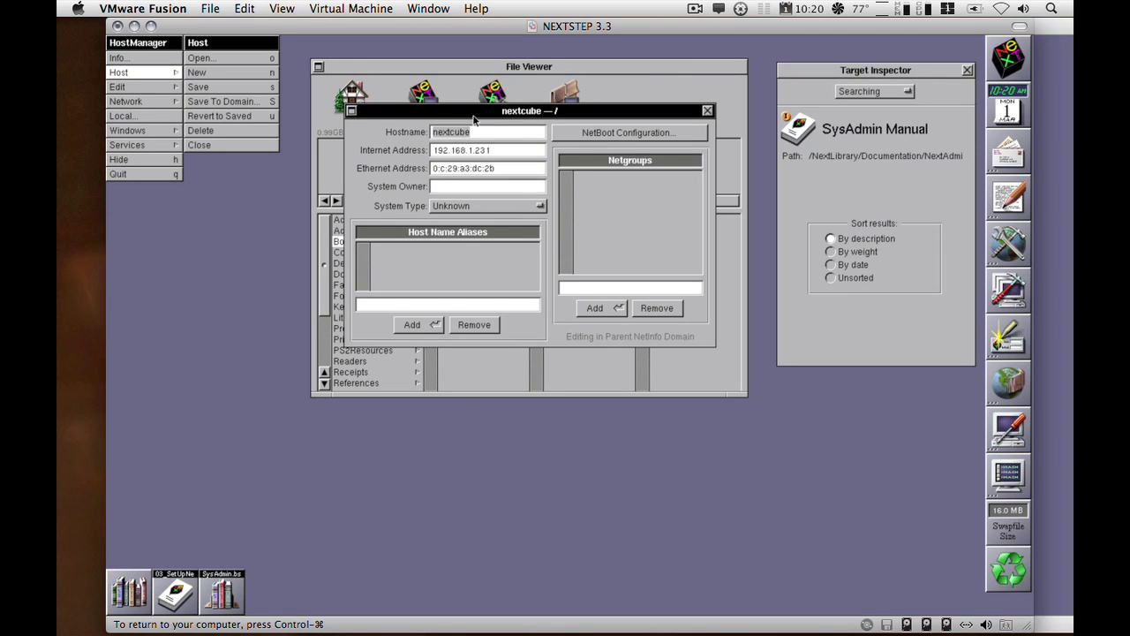
Add the netgroup NeXT to nextcube's Netgroups list.
drag(474, 119, 477, 124)
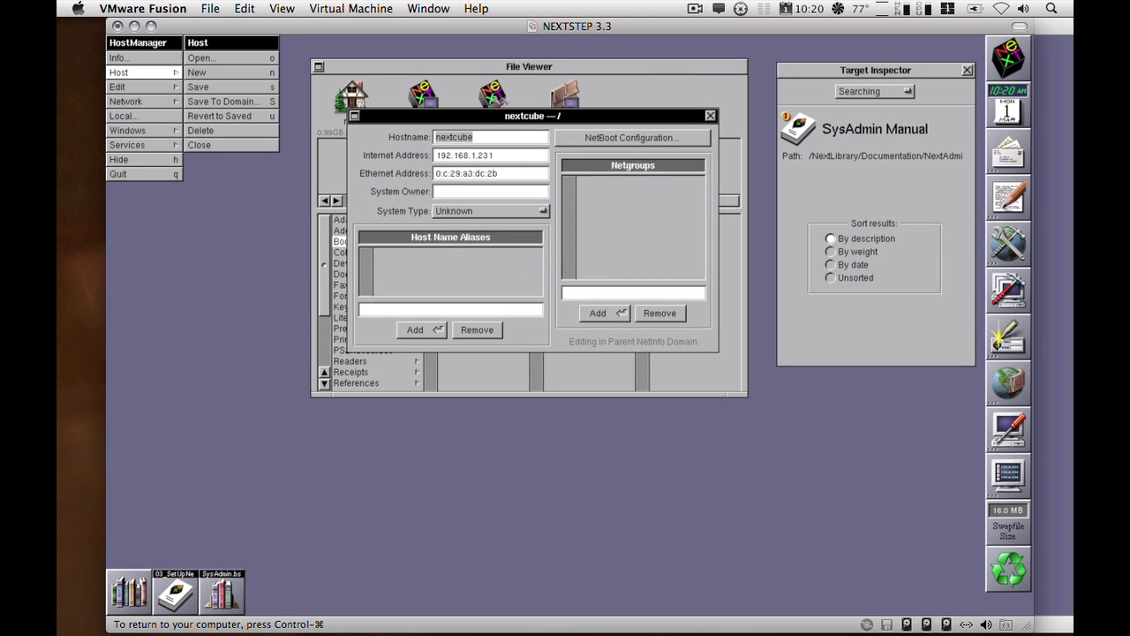
click(592, 292)
text(NeXT)
click(591, 320)
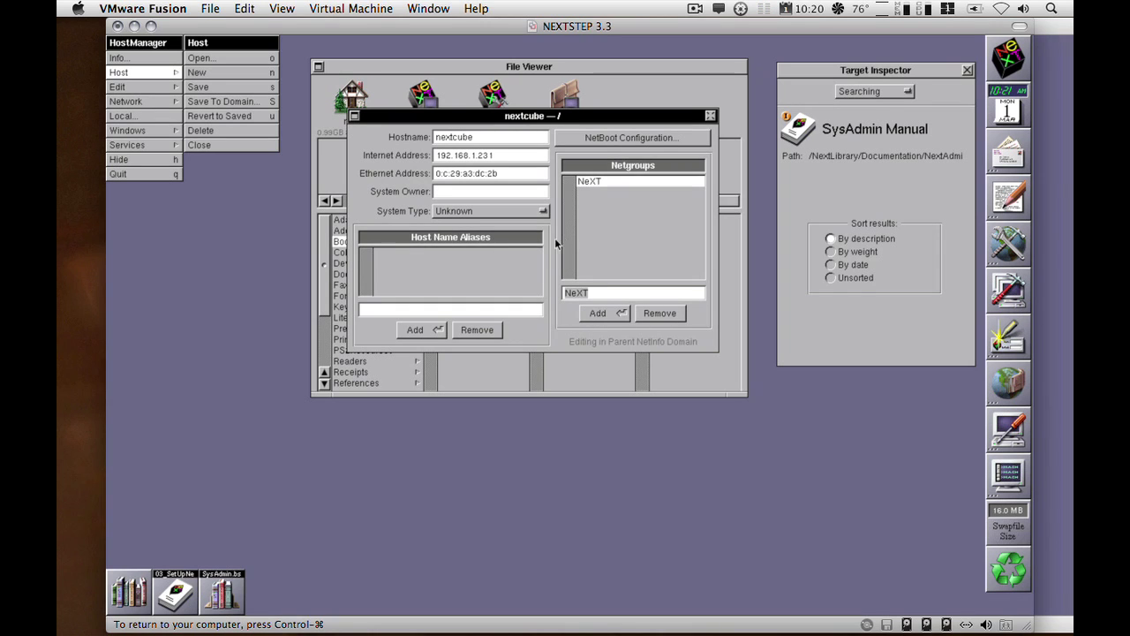
Open the nova host record below nextcube's to see its OpenStep netgroup.
click(210, 57)
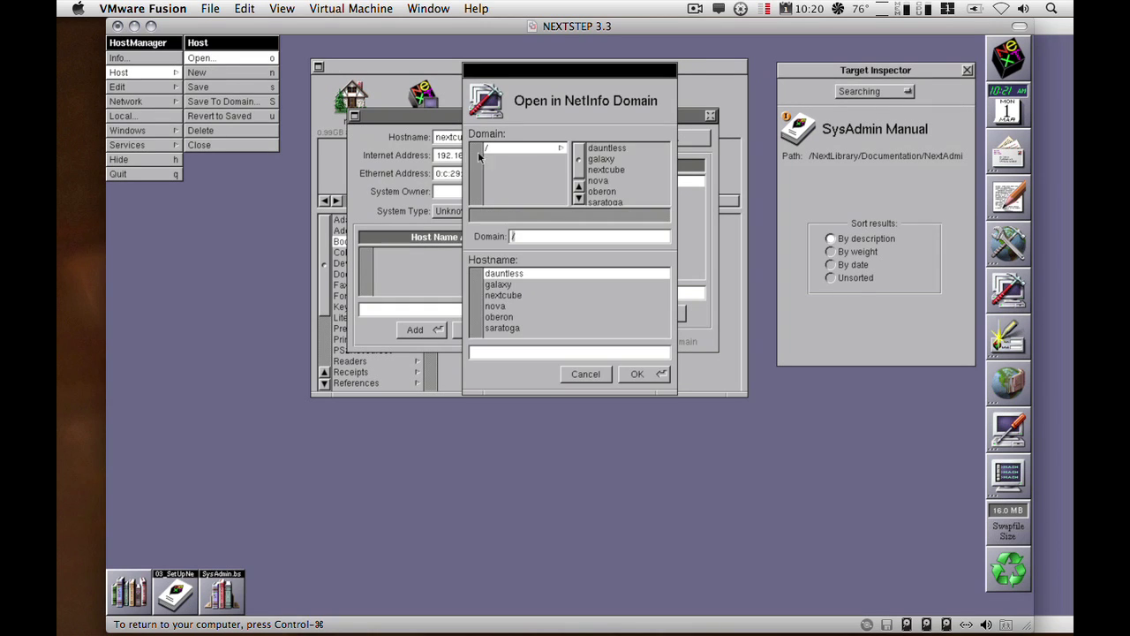
click(501, 305)
click(637, 374)
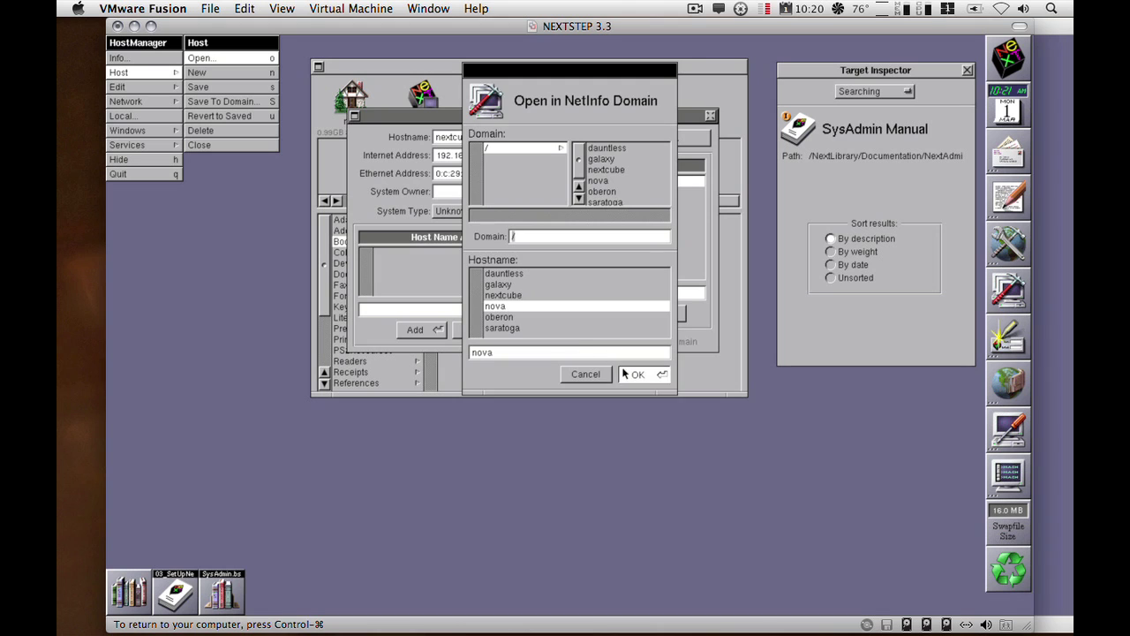
drag(543, 111, 545, 398)
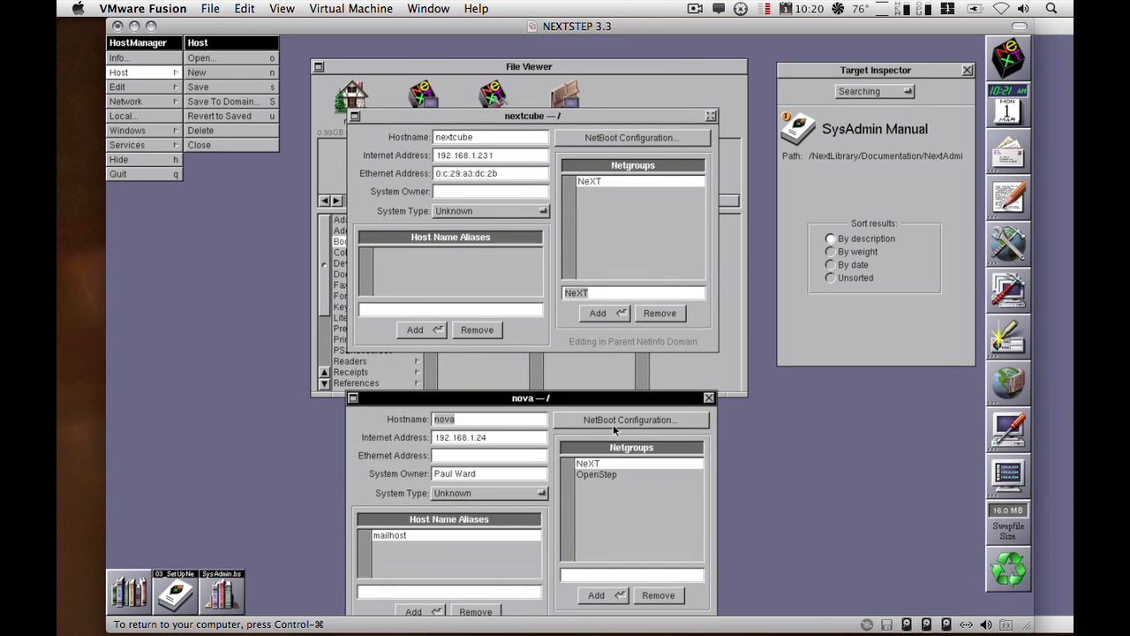
click(607, 474)
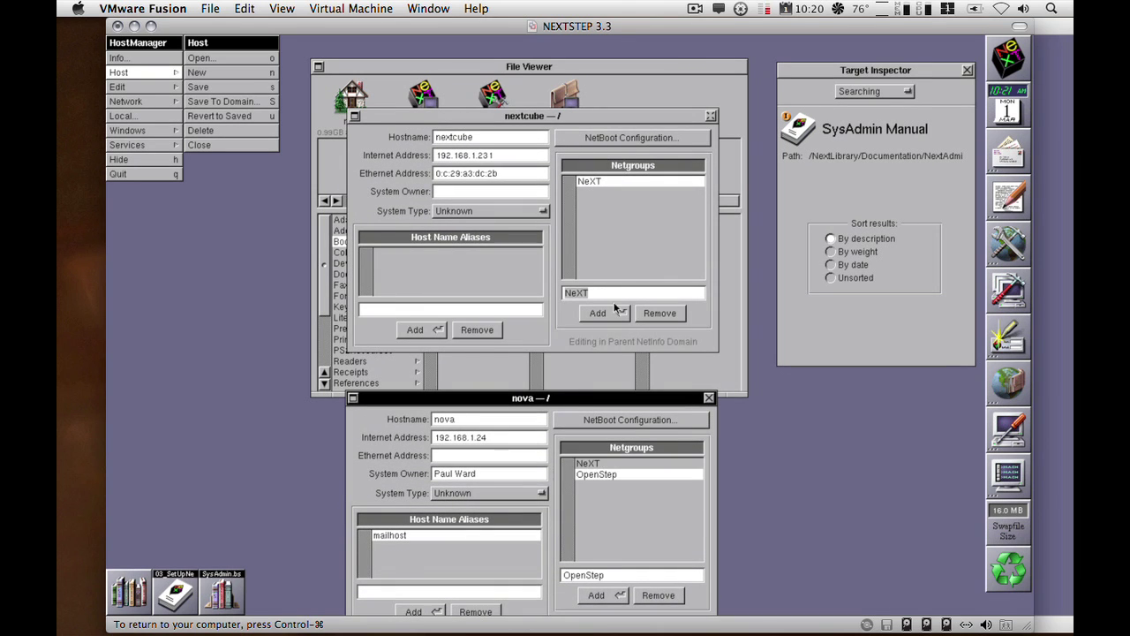
Add OpenStep to nextcube's netgroups and review both NeXT and OpenStep entries.
click(614, 295)
text(Op)
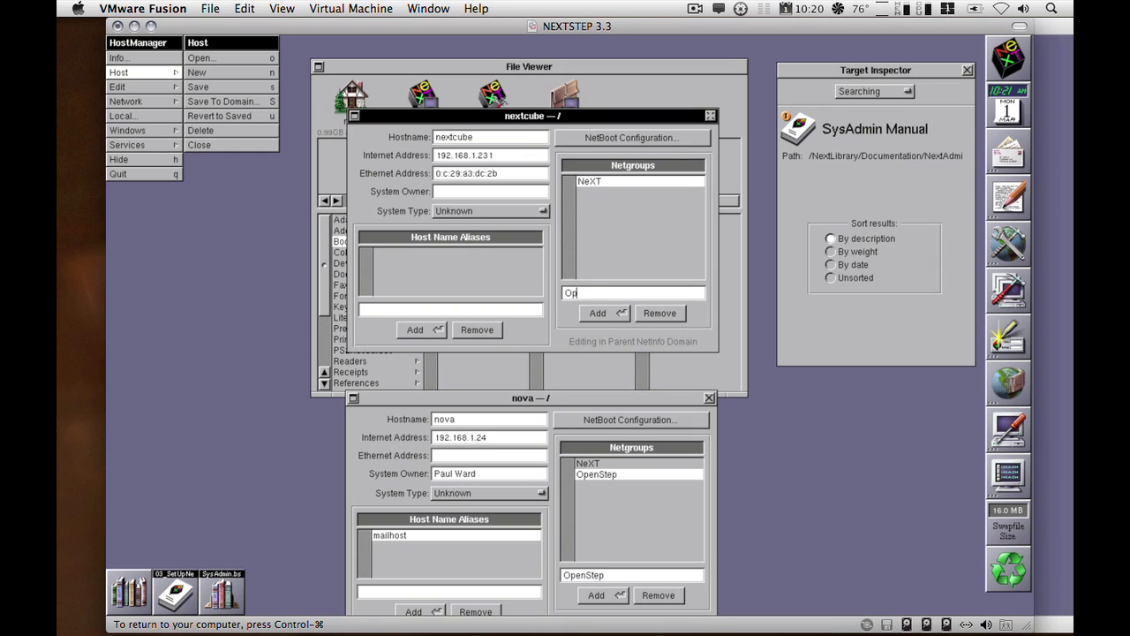
text(enStep)
click(622, 314)
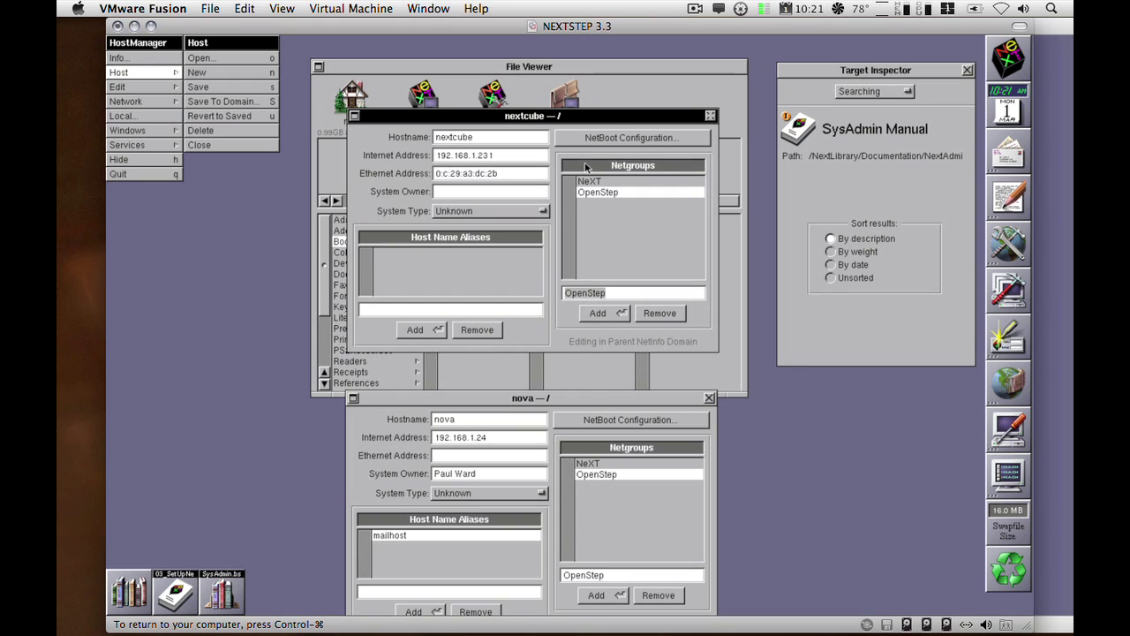
click(589, 183)
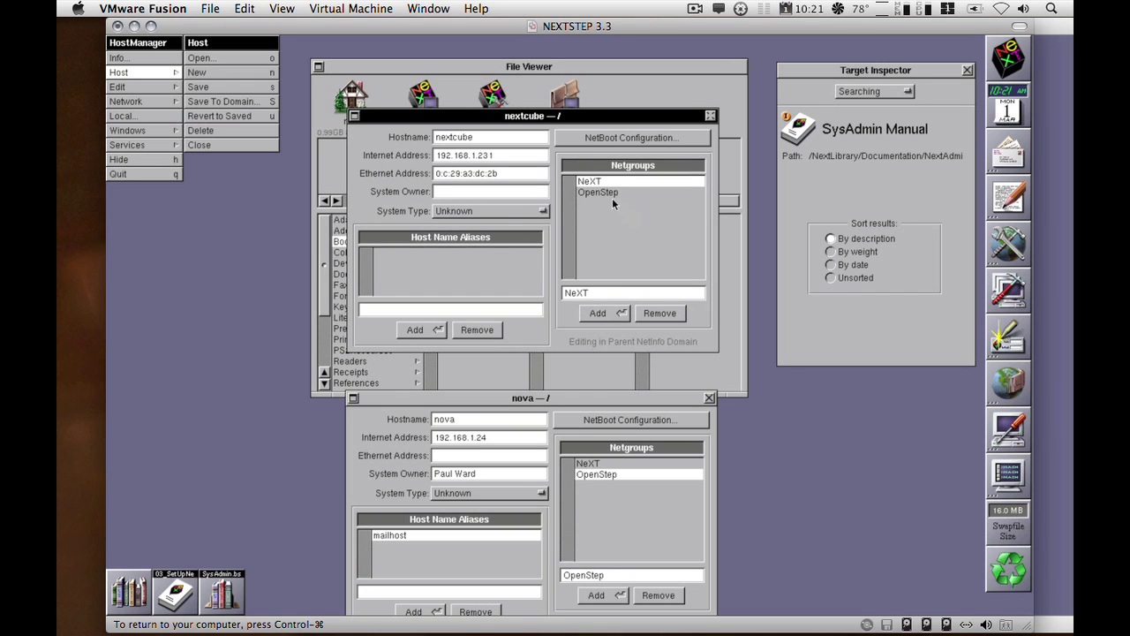
click(610, 194)
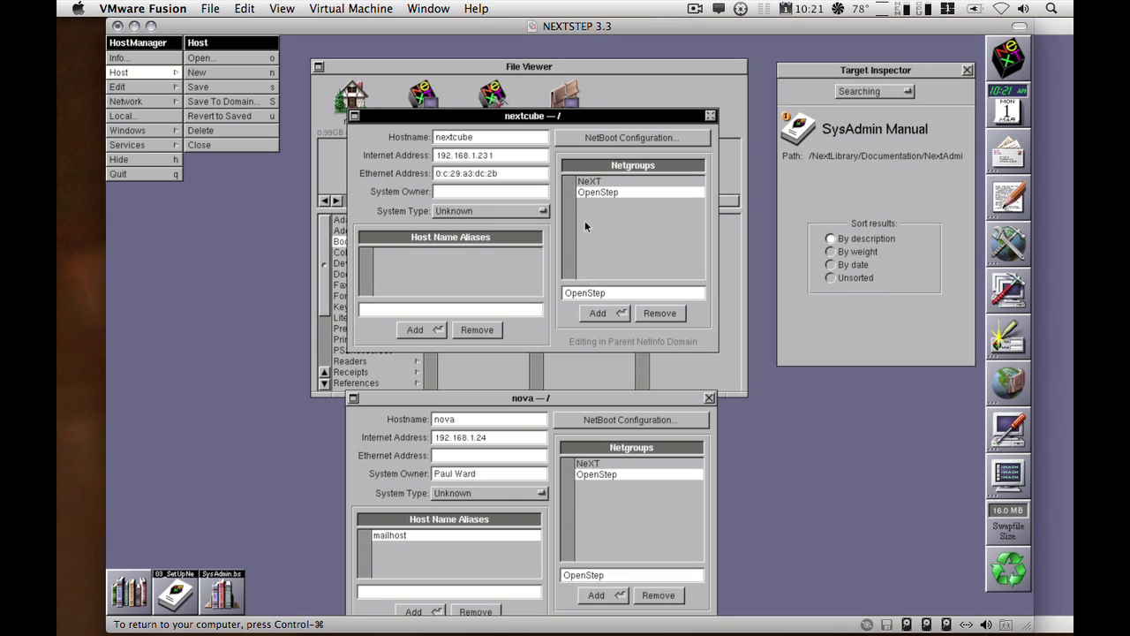
Close nova's record, enter nextcube's system owner name, and set System Type to NeXTcube.
click(709, 398)
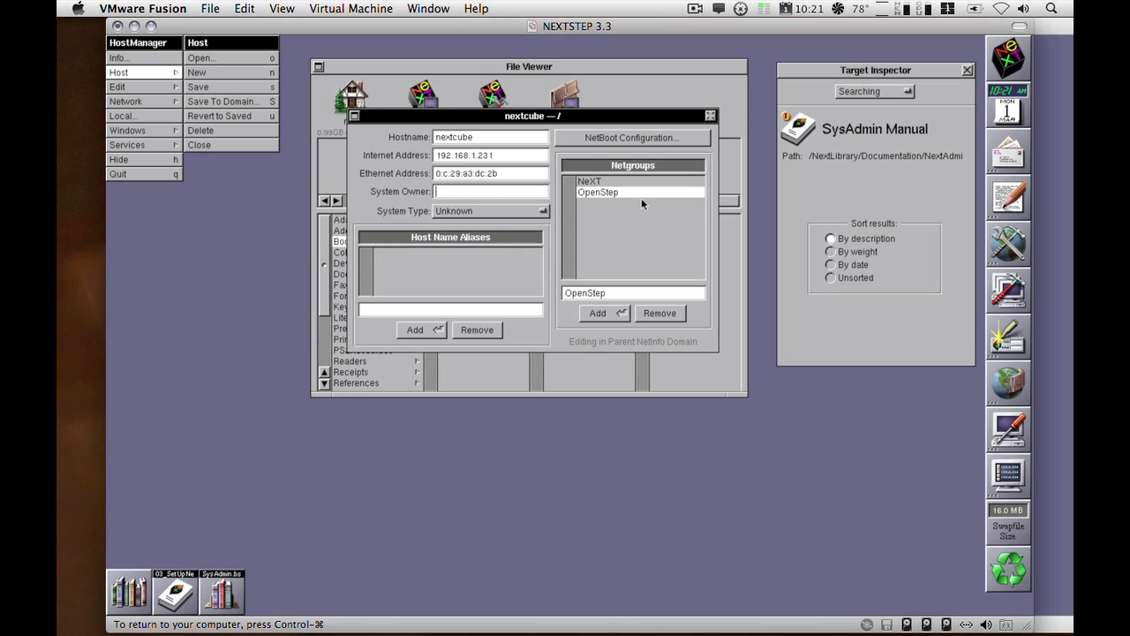
text(Steve Jobs)
click(481, 209)
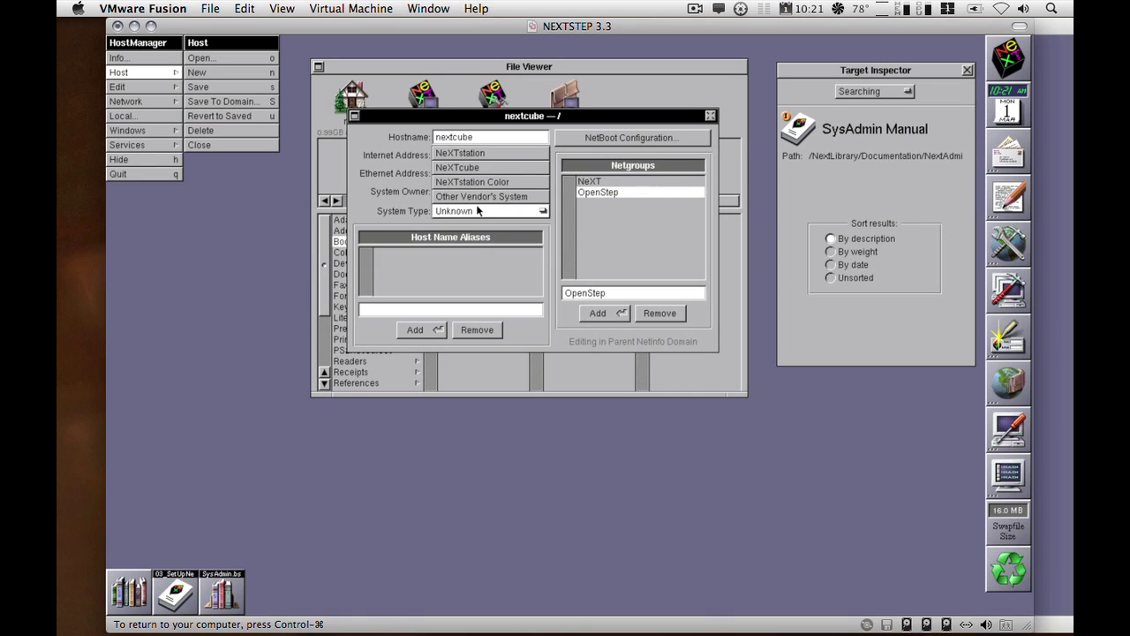
click(477, 166)
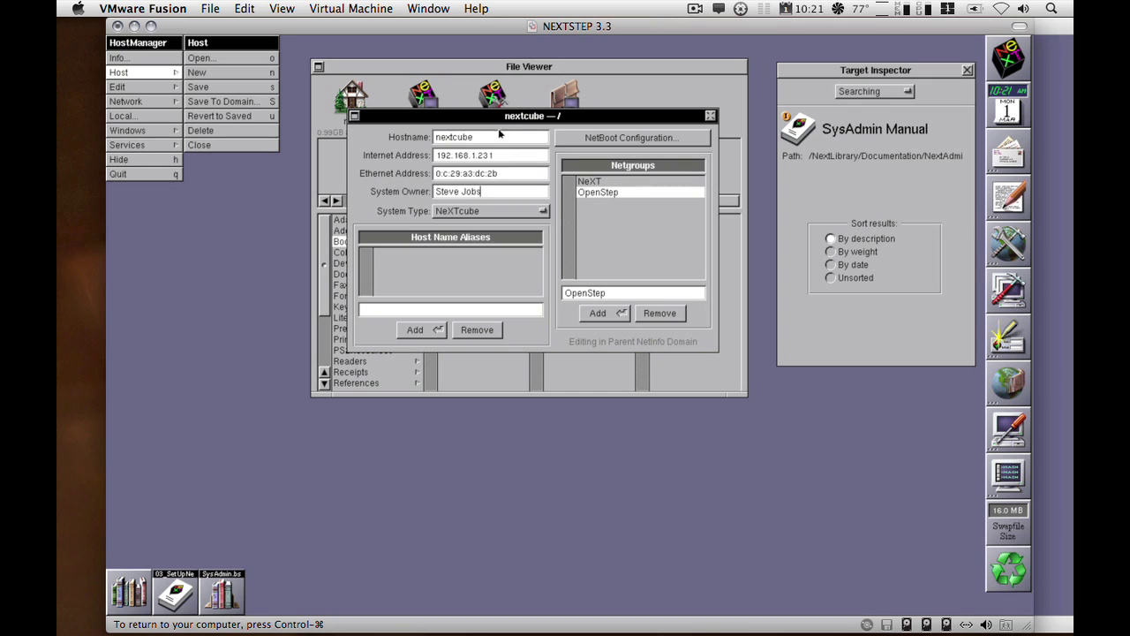
Save the nextcube record to NetInfo, authorizing as root with the account password.
click(247, 87)
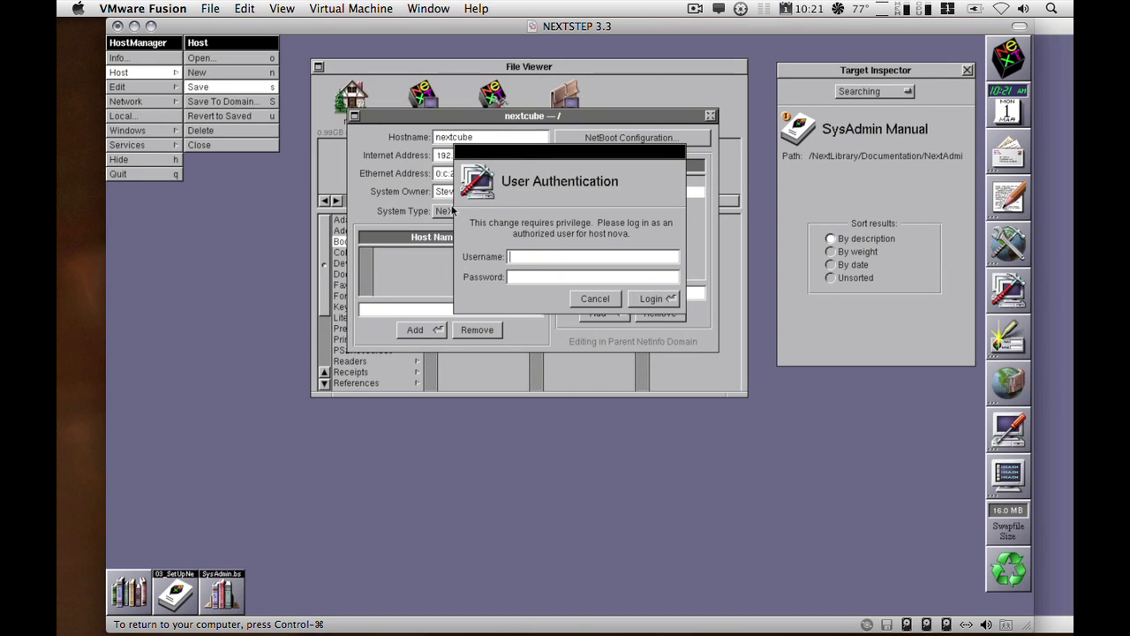
text(root)
key(Tab)
text(nextstep)
key(Return)
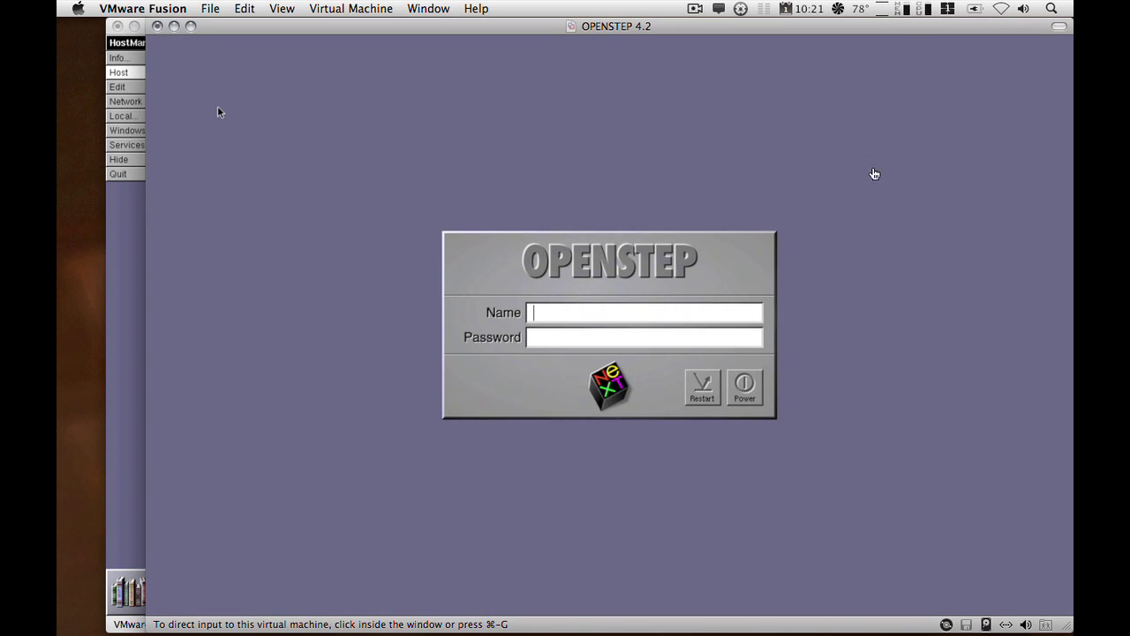
Enter root as the login name on the OPENSTEP 4.2 virtual machine.
click(870, 206)
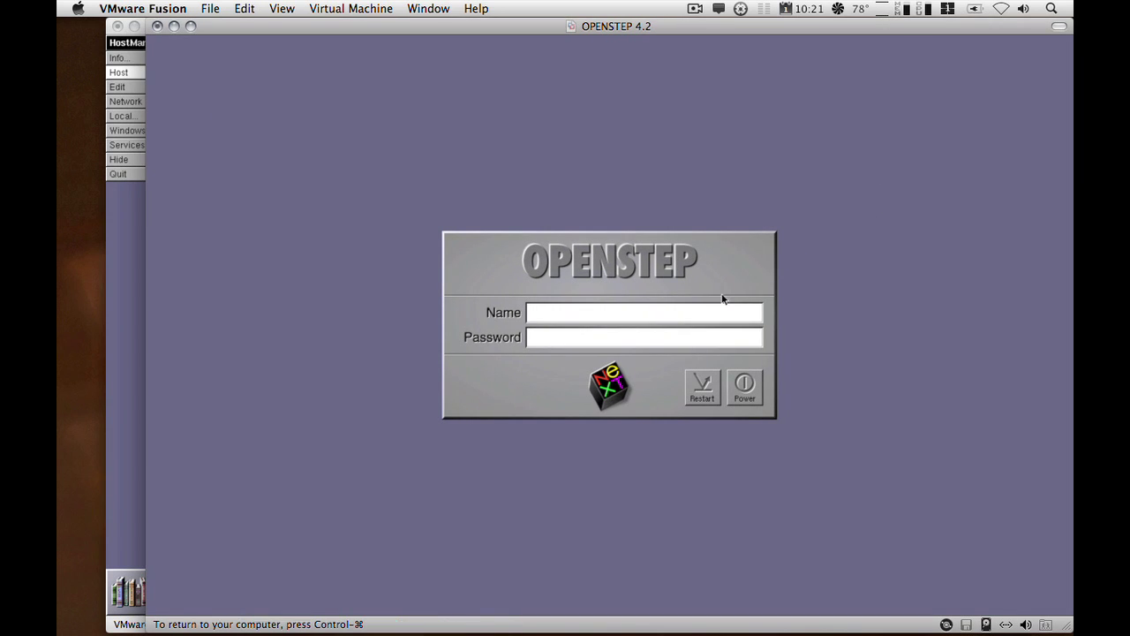
text(root)
key(Return)
key(Return)
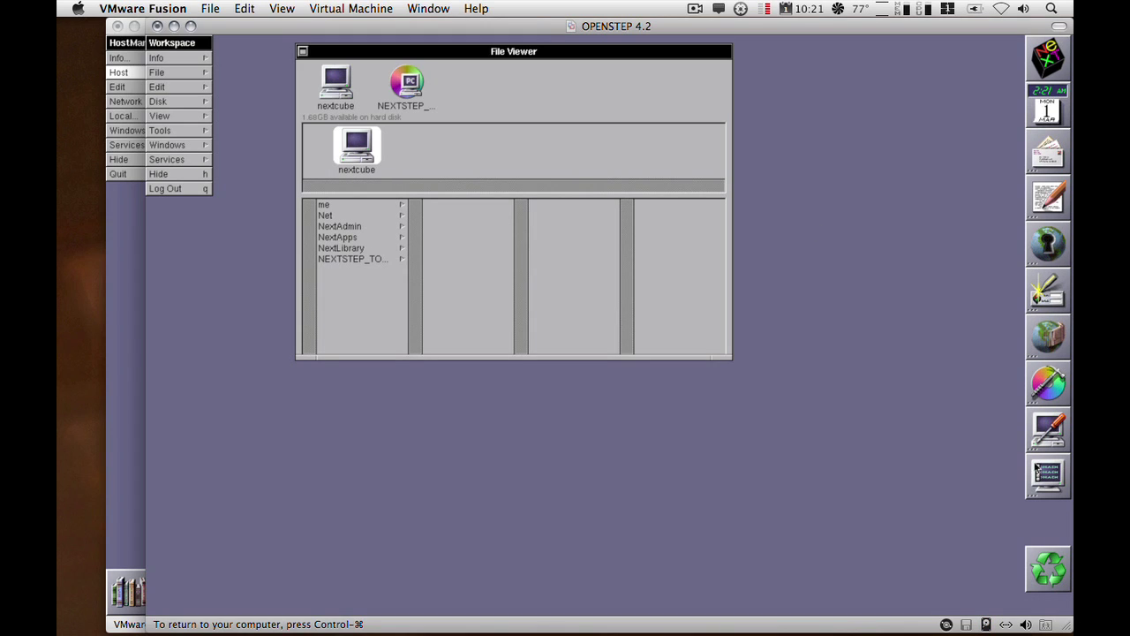
Run /etc/ifconfig -a in a new Terminal to confirm en0 is 192.168.1.231.
double_click(1040, 472)
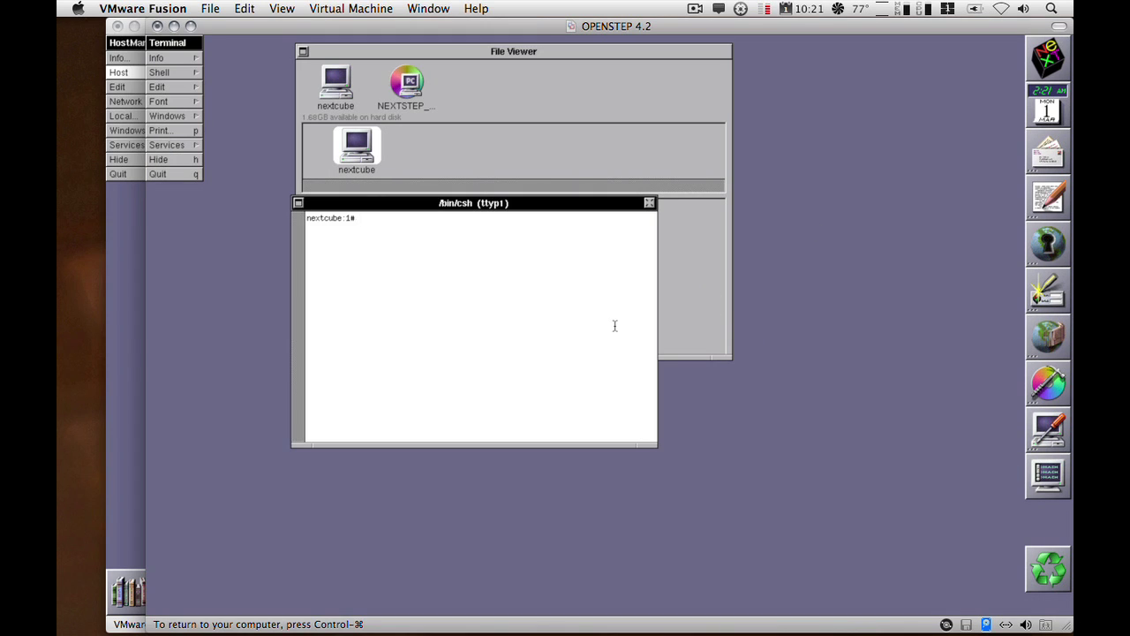
text(/etc/ifconfig -a)
key(Return)
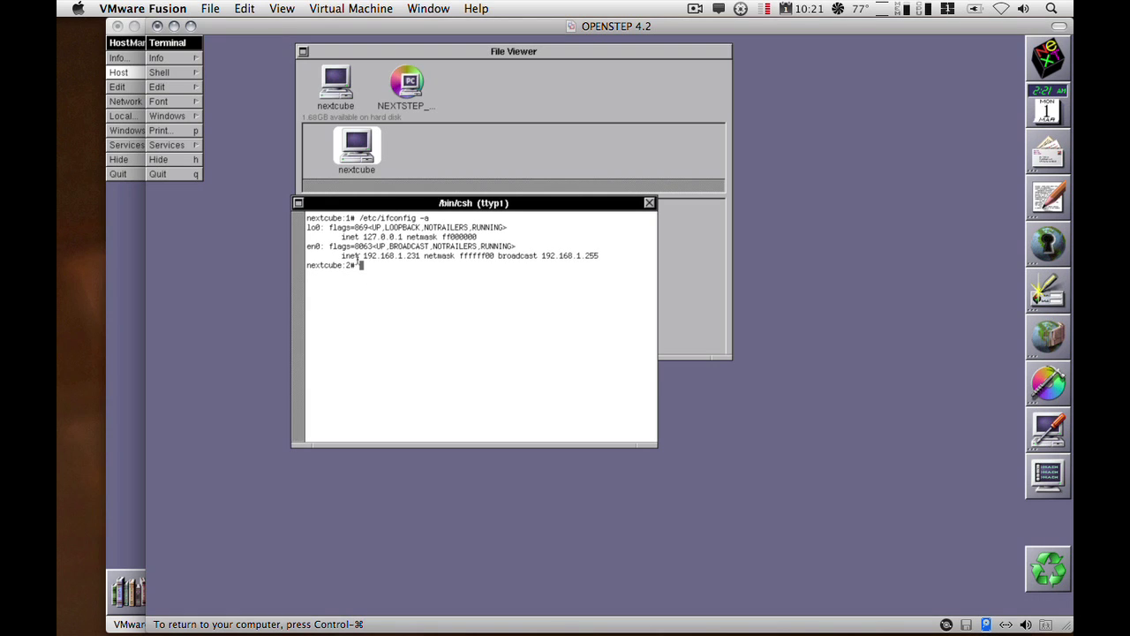